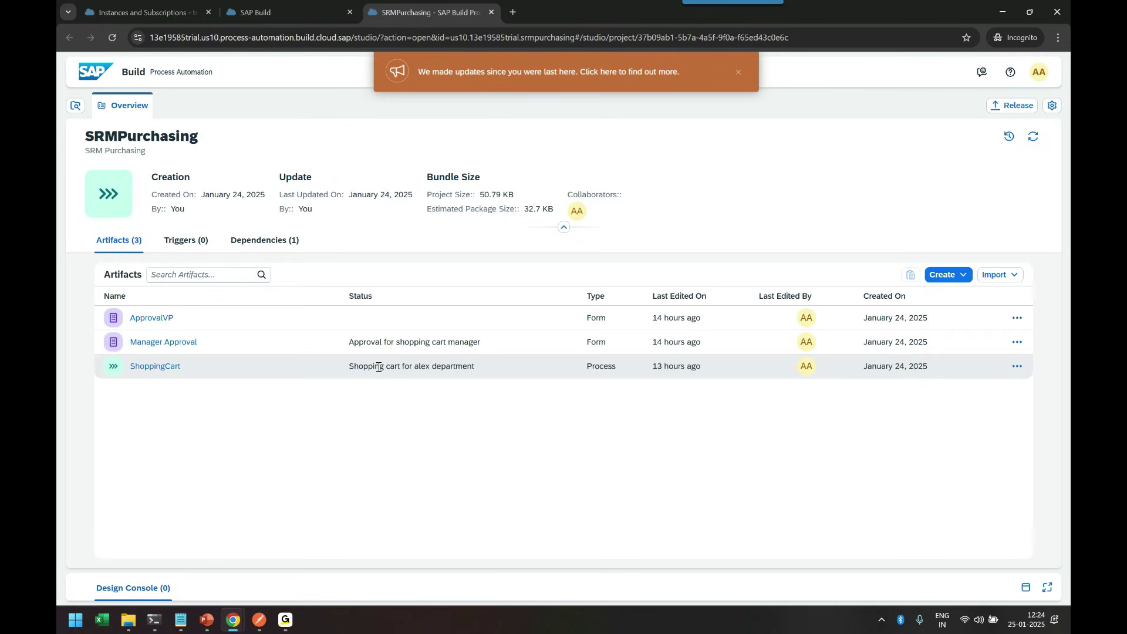
- Open the ShoppingCart process from the project's artifacts and dismiss the updates notification
left_click(170, 372)
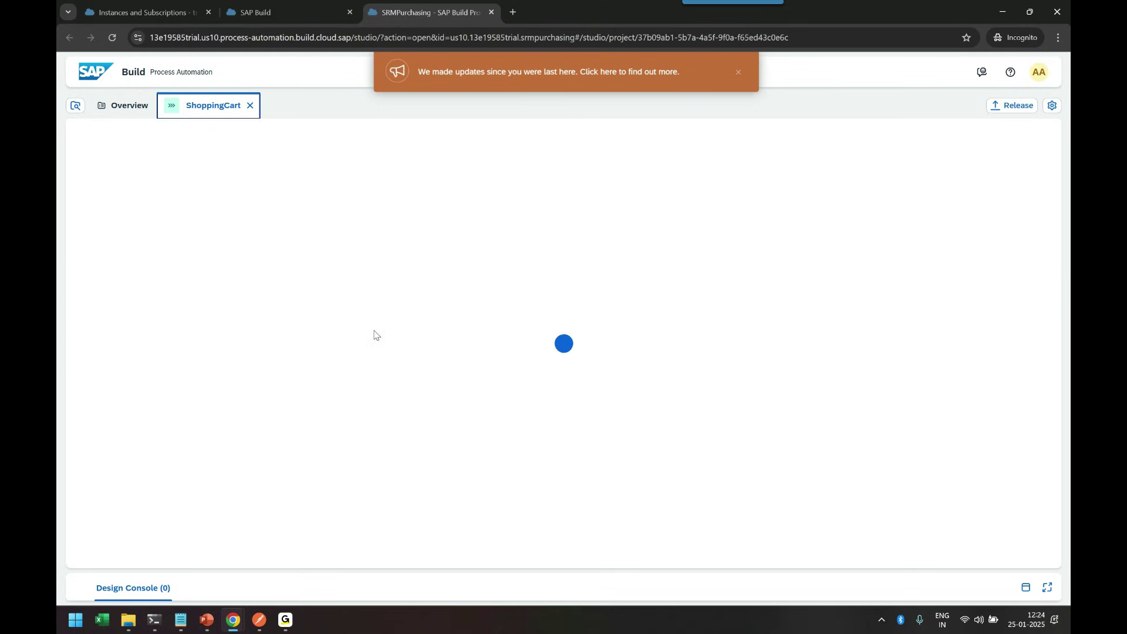
left_click(738, 71)
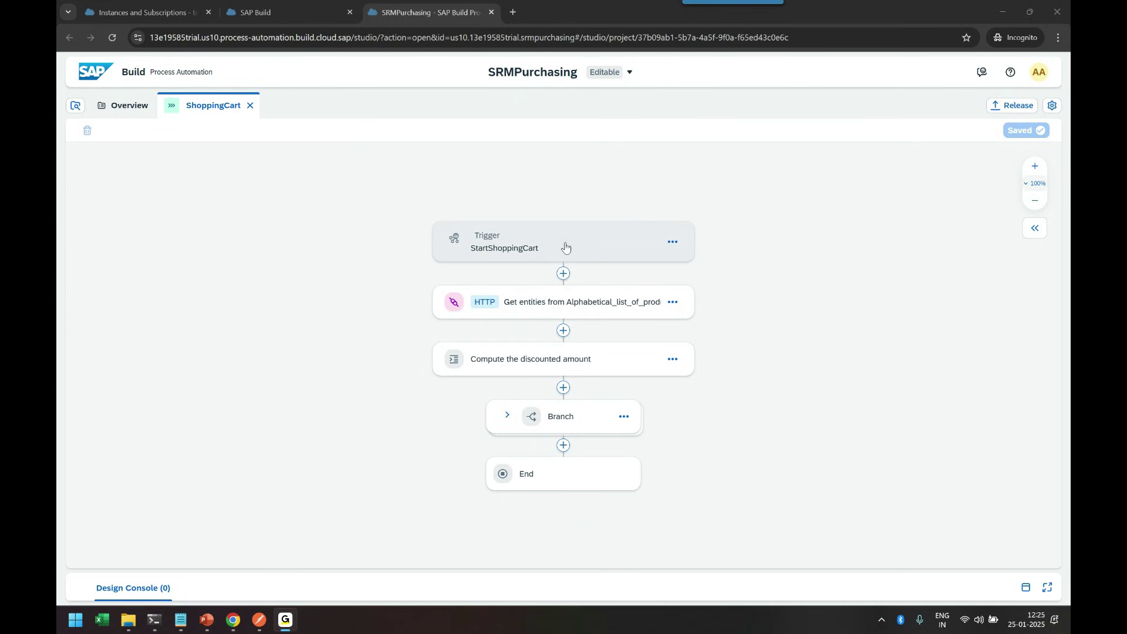
- Review the outputs of the StartShoppingCart trigger and the inputs of the Alphabetical_list_of_products action
left_click(573, 247)
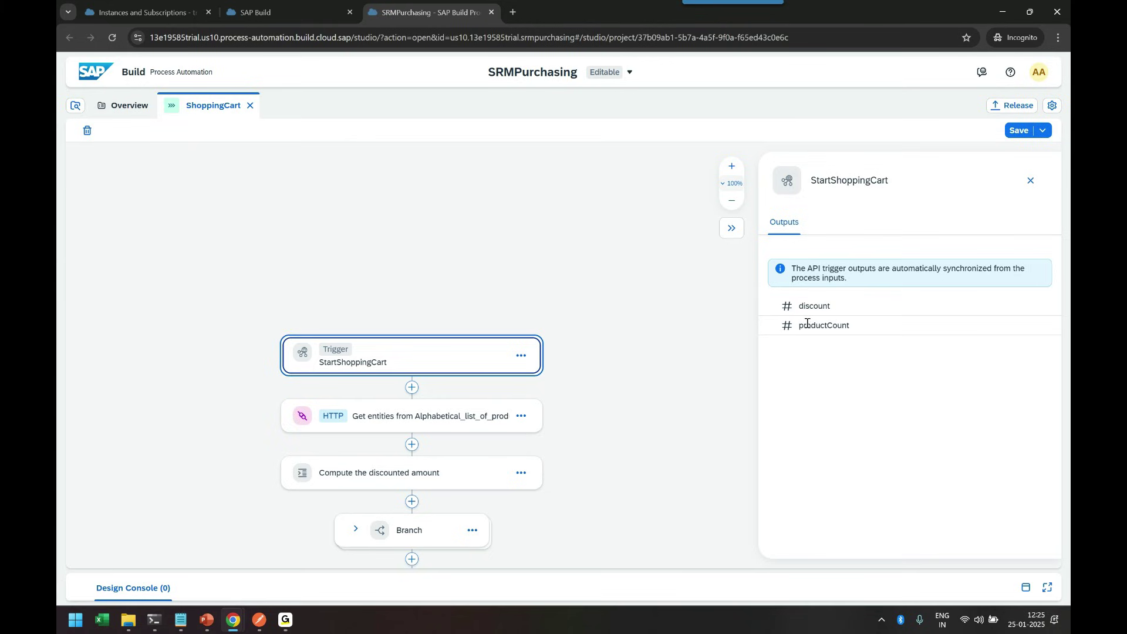
left_click_drag(801, 327, 852, 327)
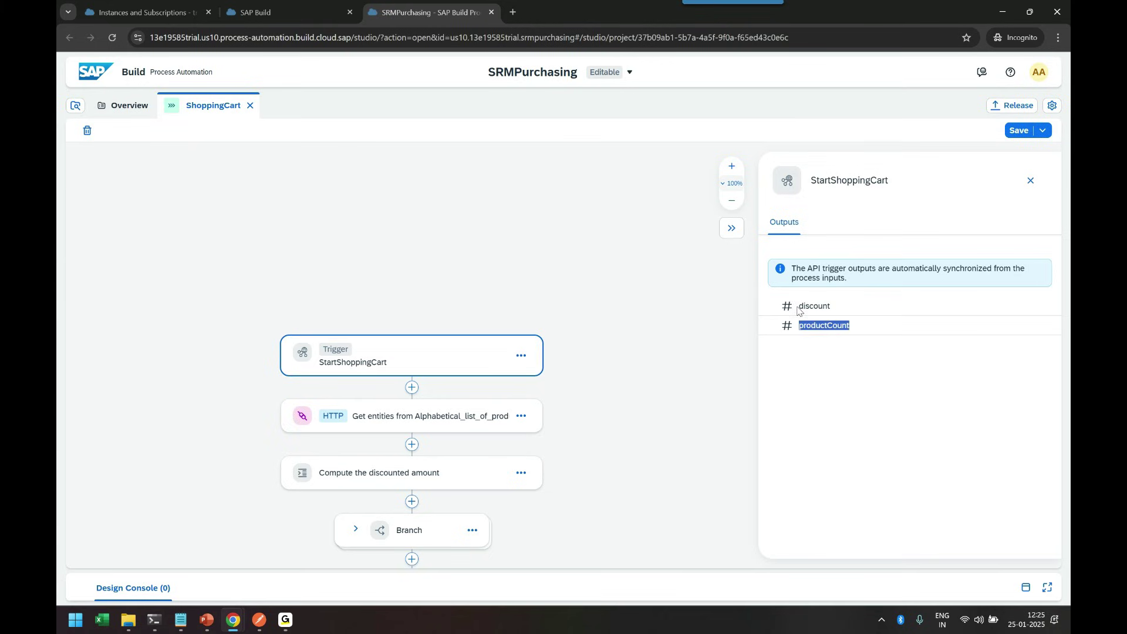
left_click_drag(799, 306, 835, 310)
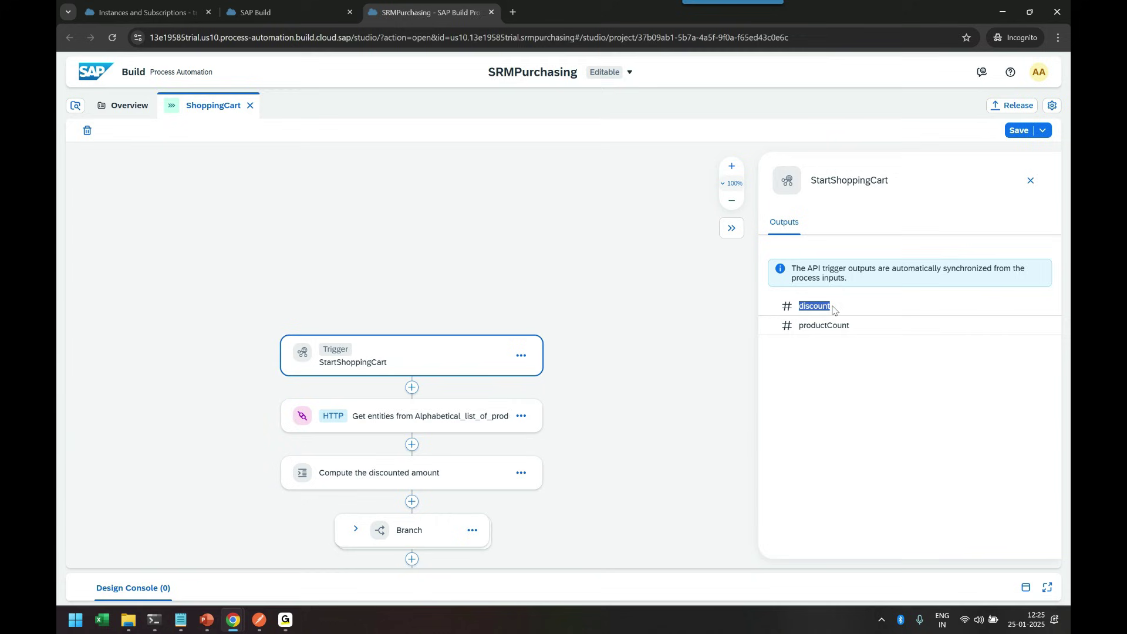
left_click(437, 418)
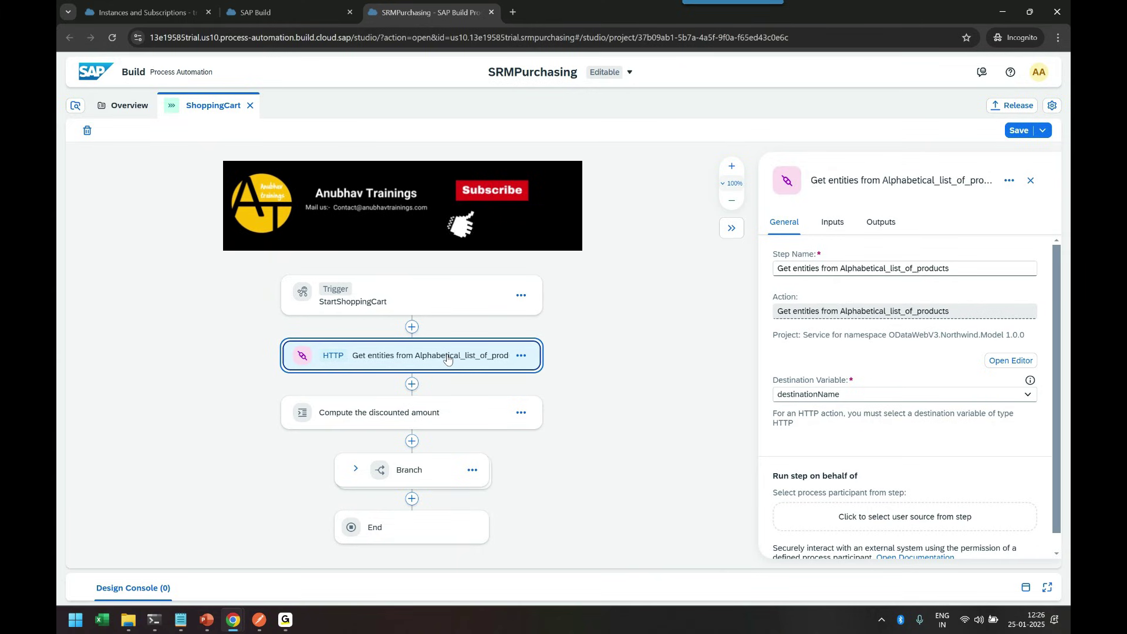
left_click(832, 223)
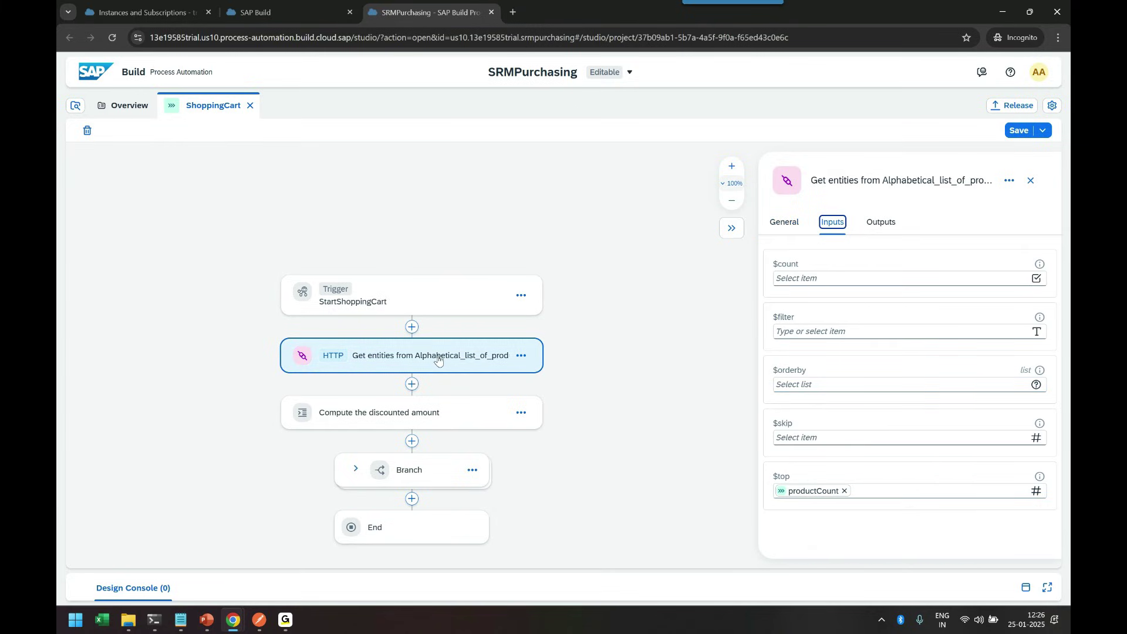
- Examine how the script of the Compute the discounted amount step calculates the discount and discounted amount, then close it without changes
left_click(435, 413)
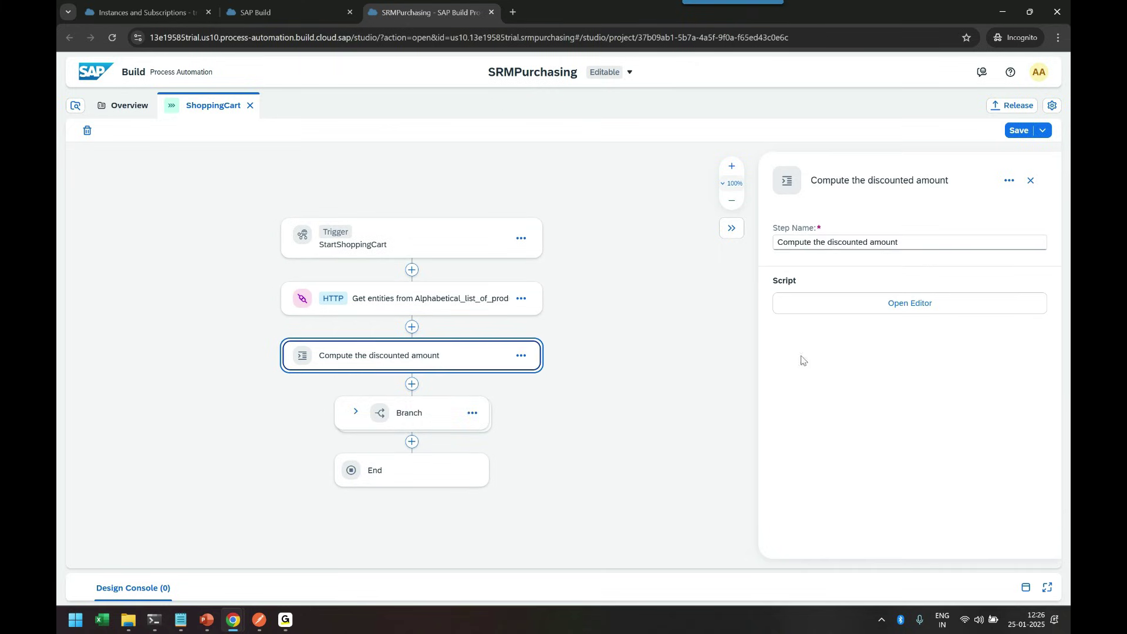
left_click(862, 310)
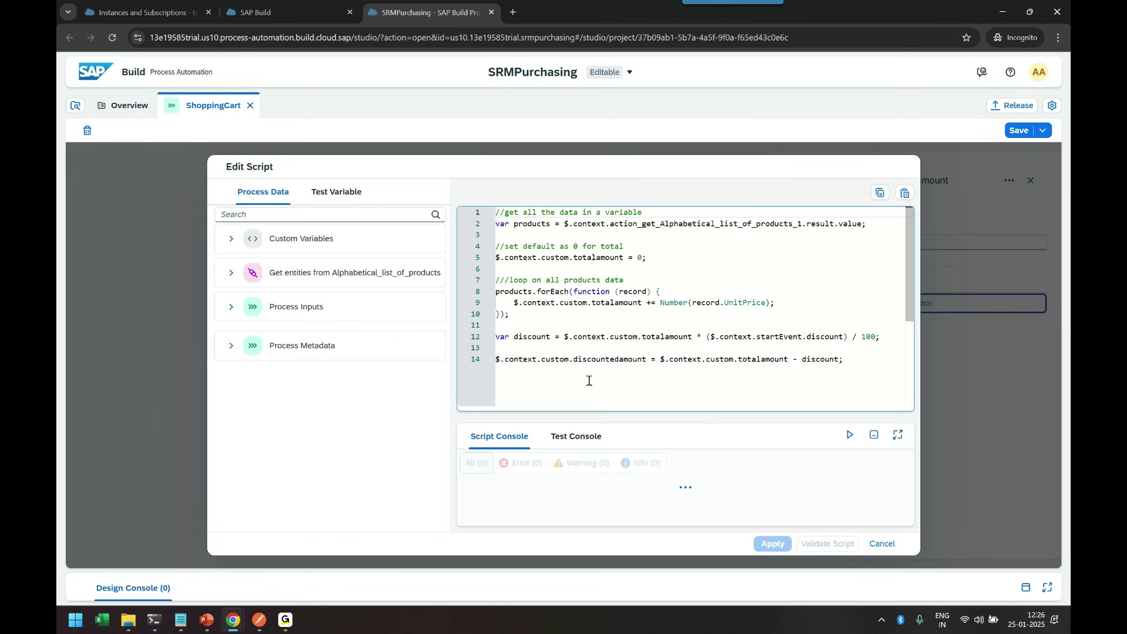
double_click(578, 336)
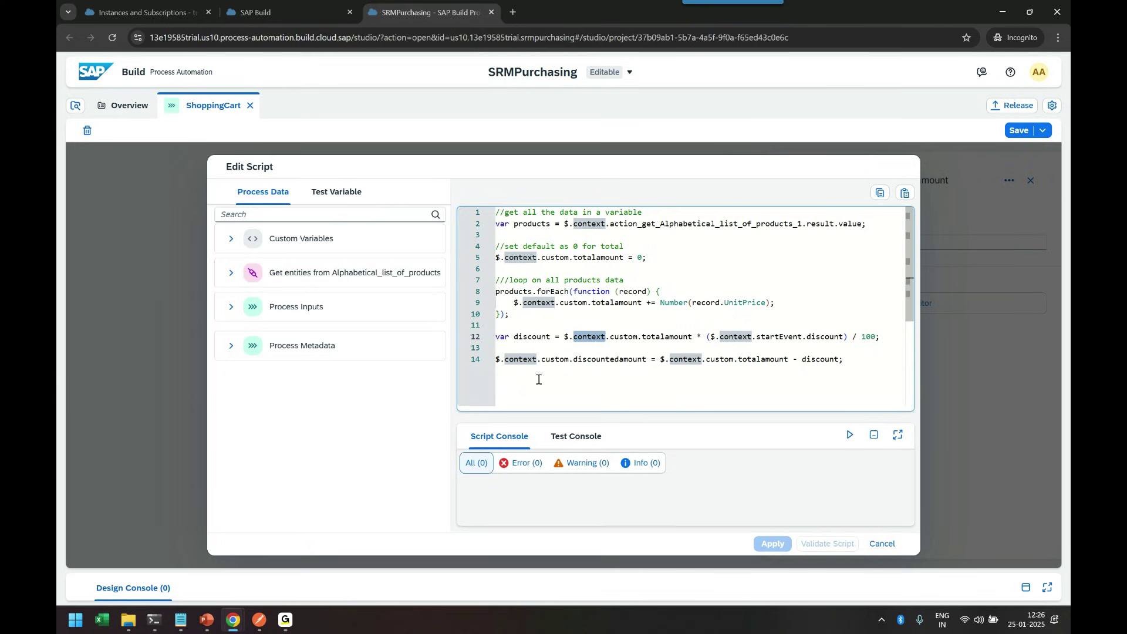
double_click(533, 337)
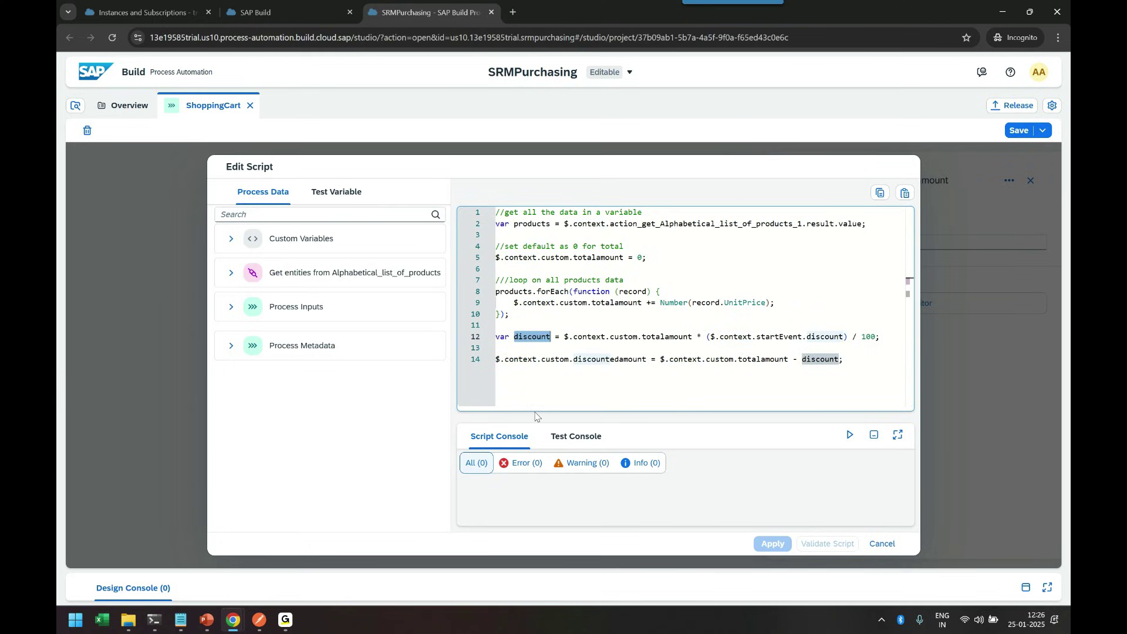
double_click(607, 360)
left_click_drag(789, 359, 661, 361)
left_click_drag(515, 316, 498, 294)
left_click(616, 328)
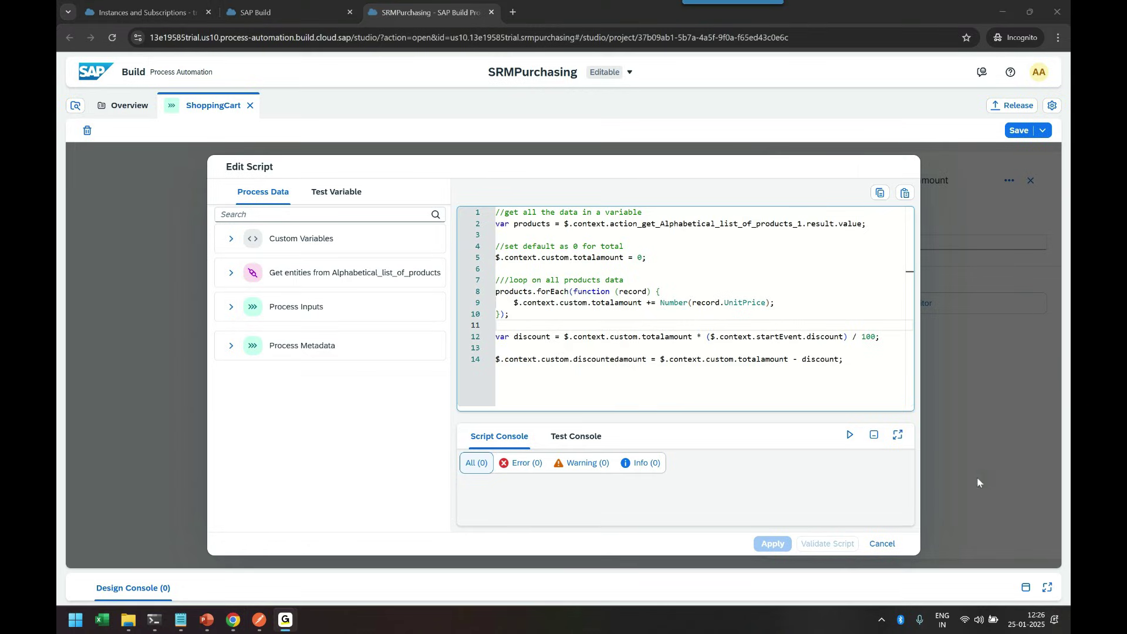
left_click(882, 544)
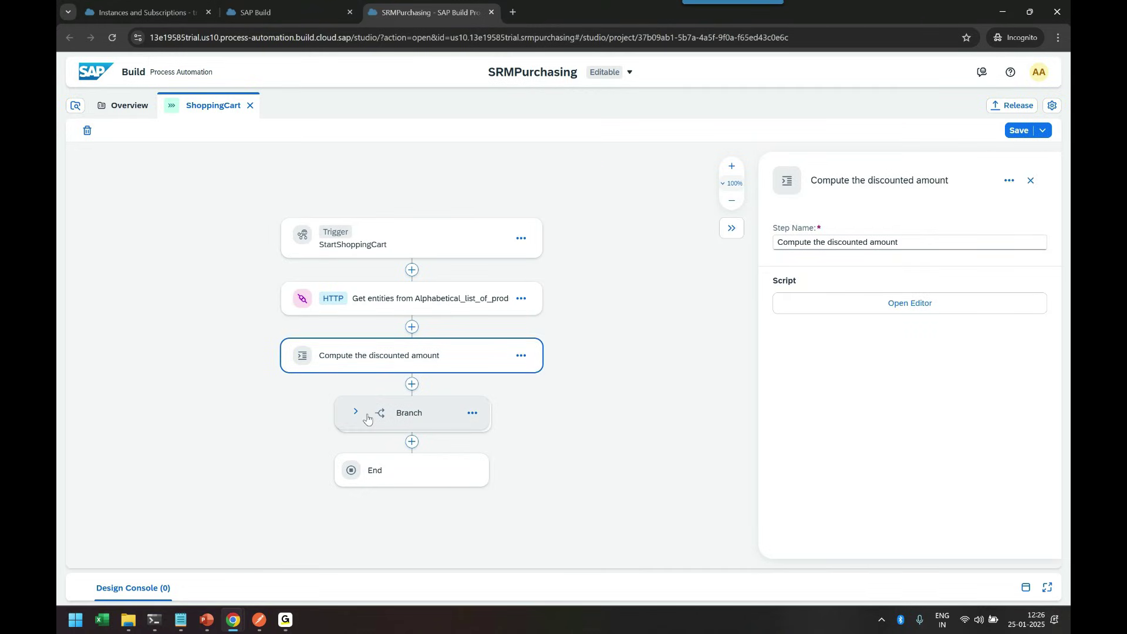
- Expand the Branch step and review its Manager and VP paths, including the ApprovalVP form's recipients and due date settings
left_click(356, 412)
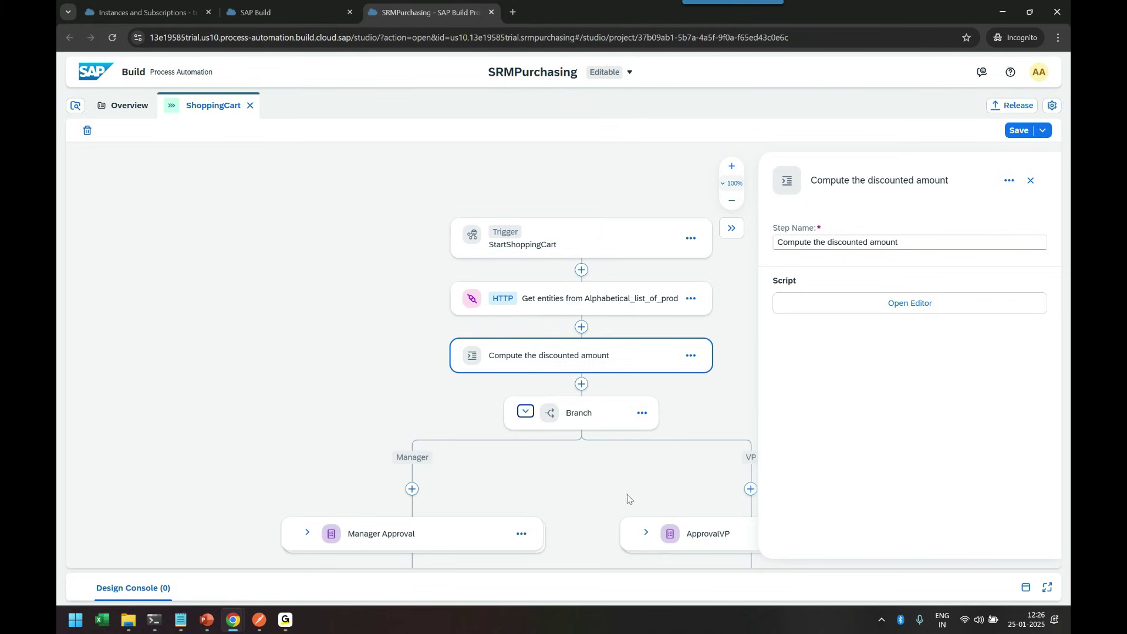
left_click_drag(627, 499, 504, 359)
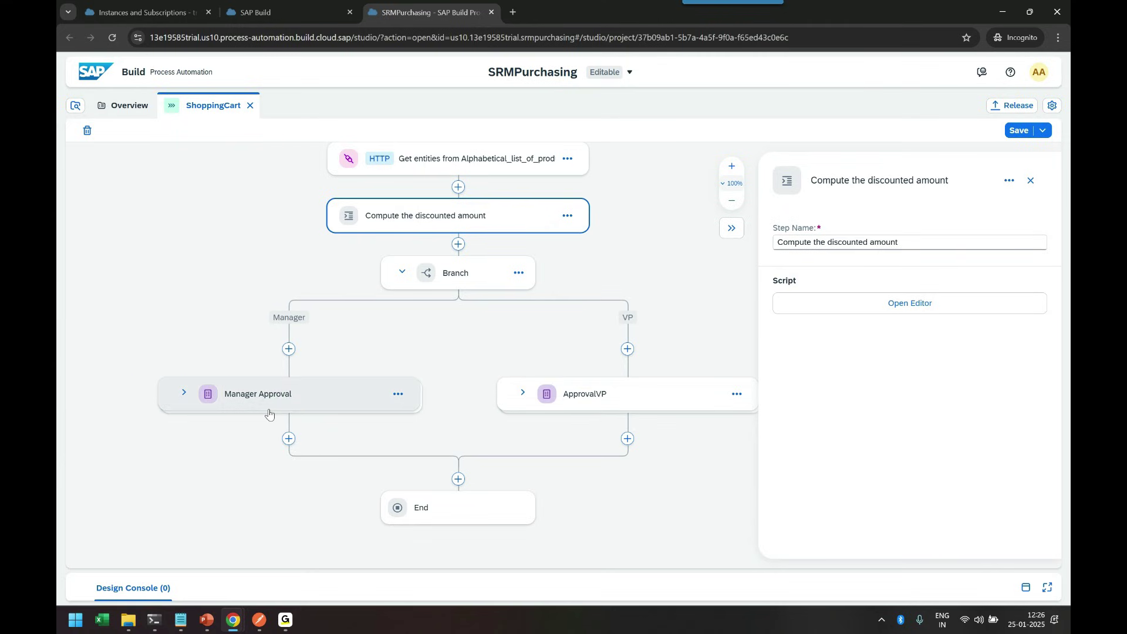
left_click(602, 400)
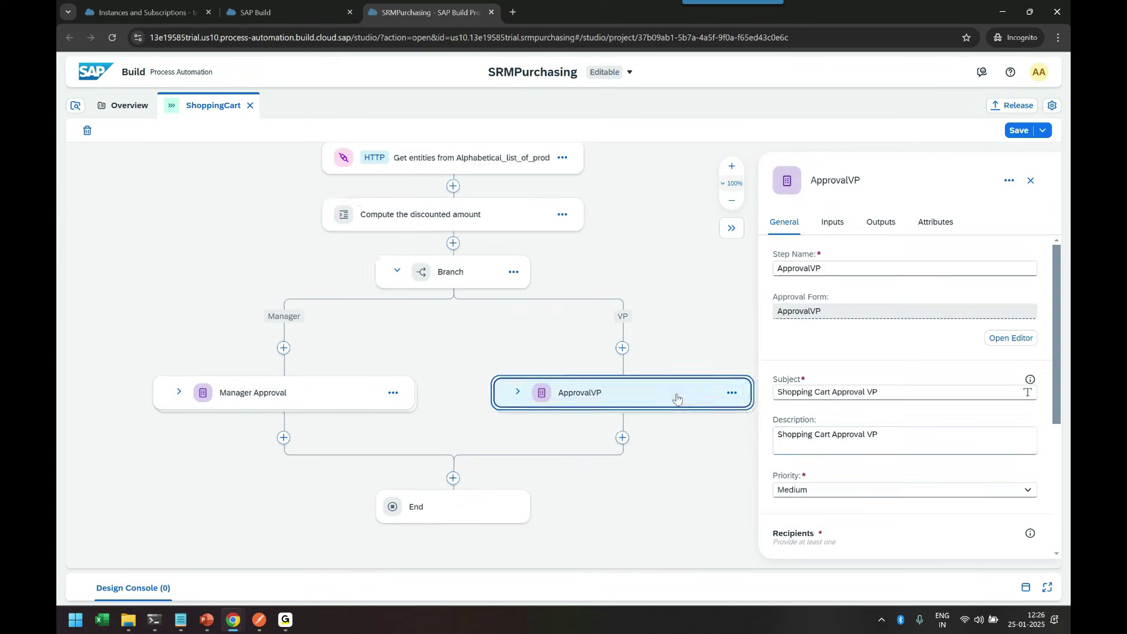
scroll(882, 424, "down", 4)
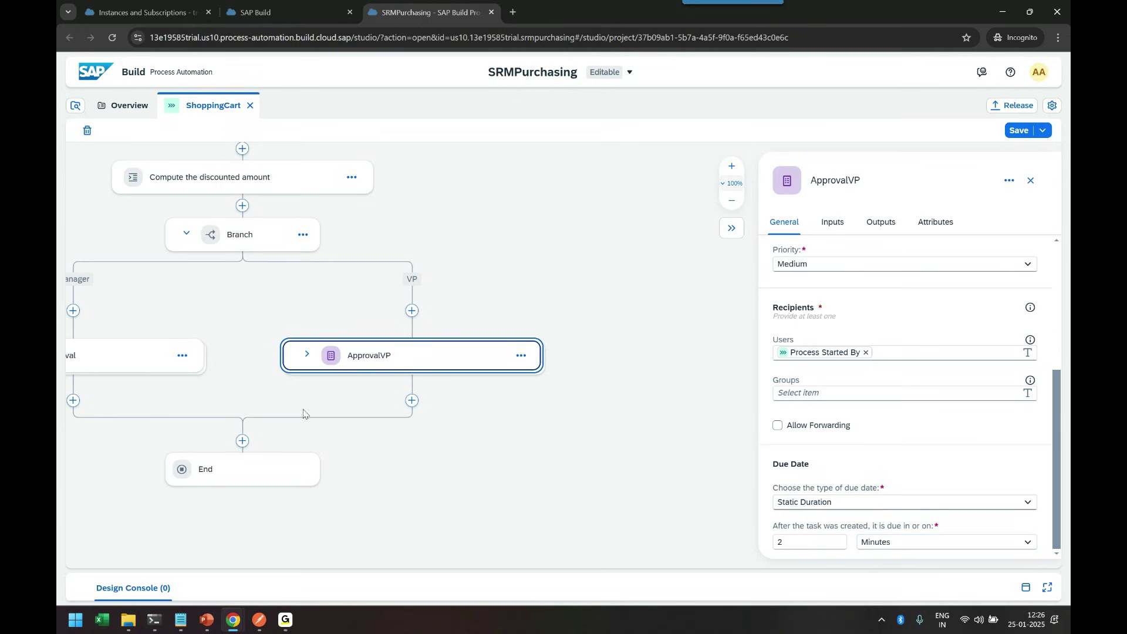
left_click_drag(440, 459, 670, 438)
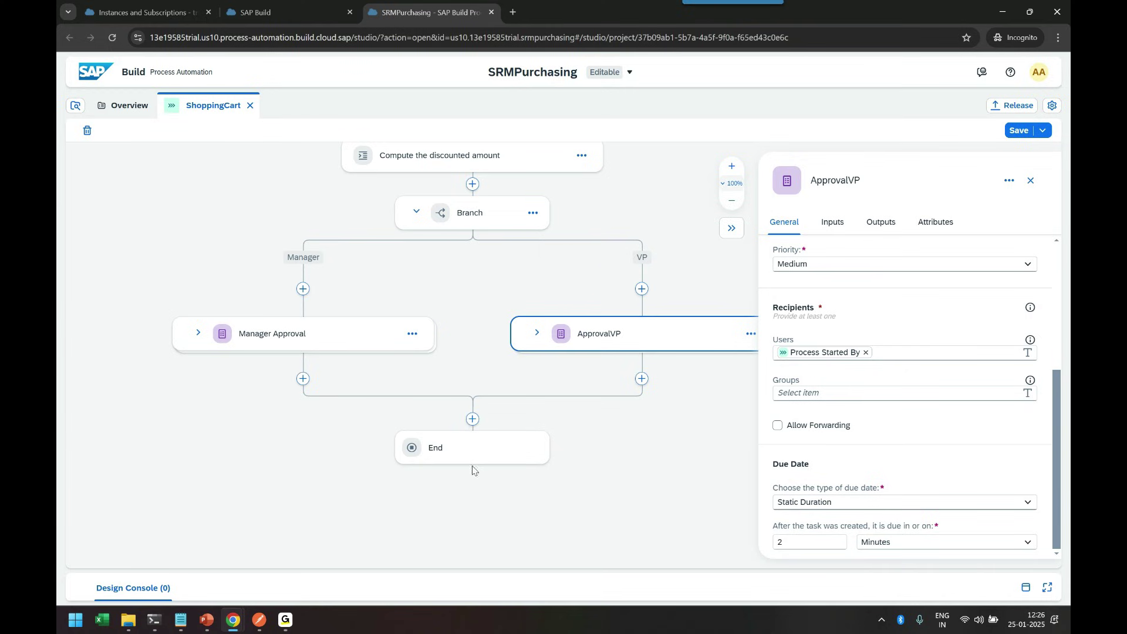
left_click_drag(637, 456, 611, 577)
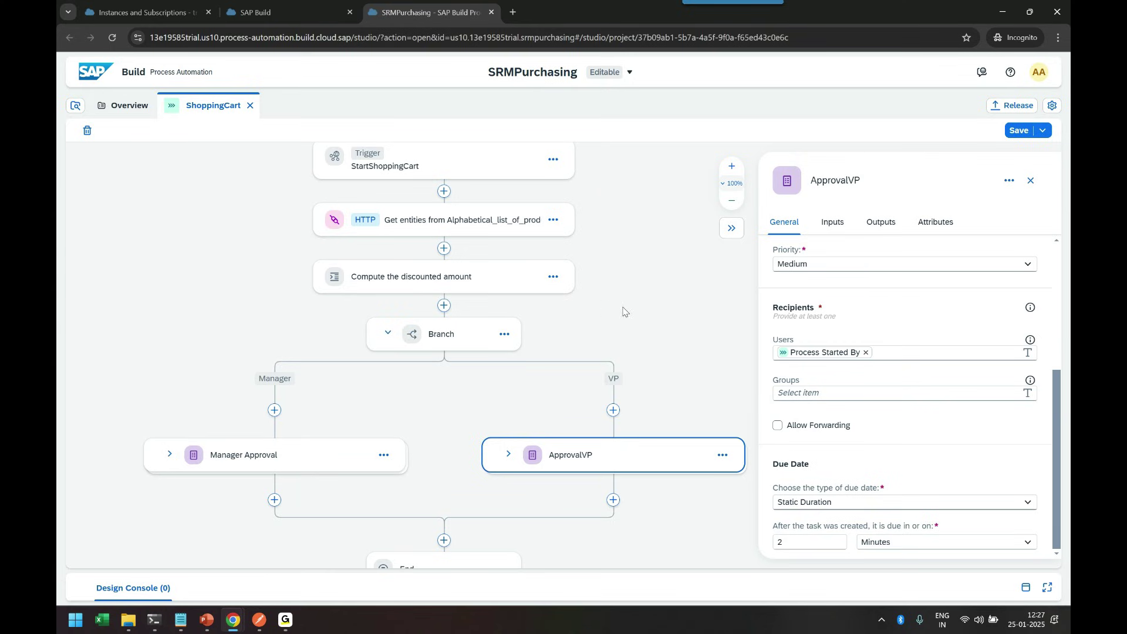
- Switch to Postman and send the Shopping cart process POST request with productcount 3 and discount 10
left_click(261, 618)
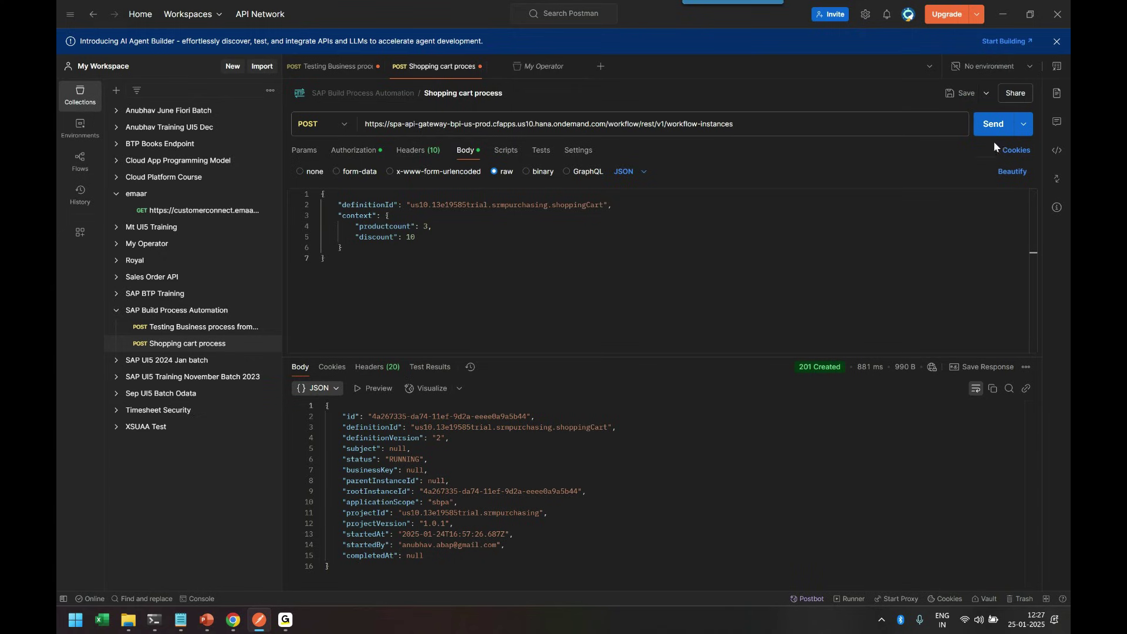
left_click_drag(359, 226, 432, 227)
double_click(378, 237)
left_click(407, 237)
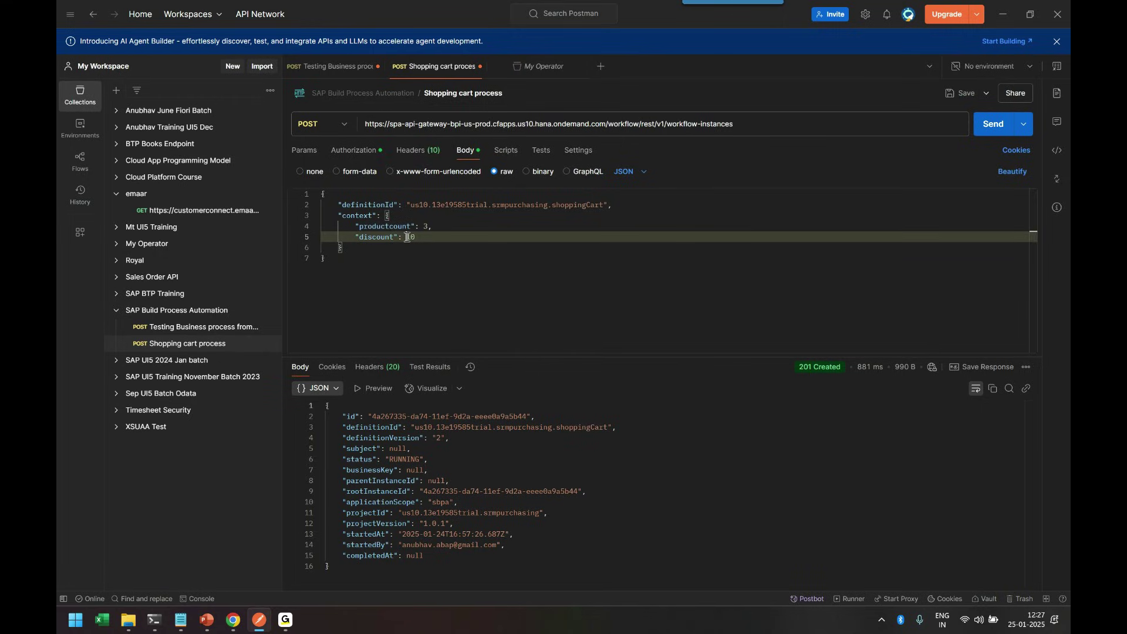
left_click(994, 125)
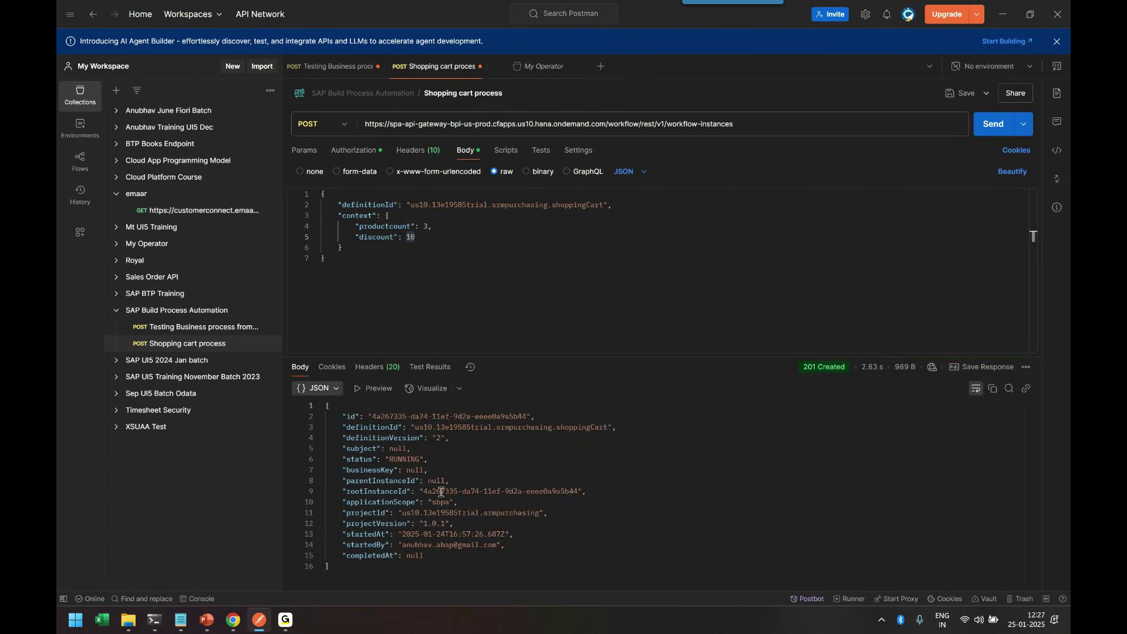
- Return to the SAP Build lobby in the browser and open My Inbox
left_click(1003, 18)
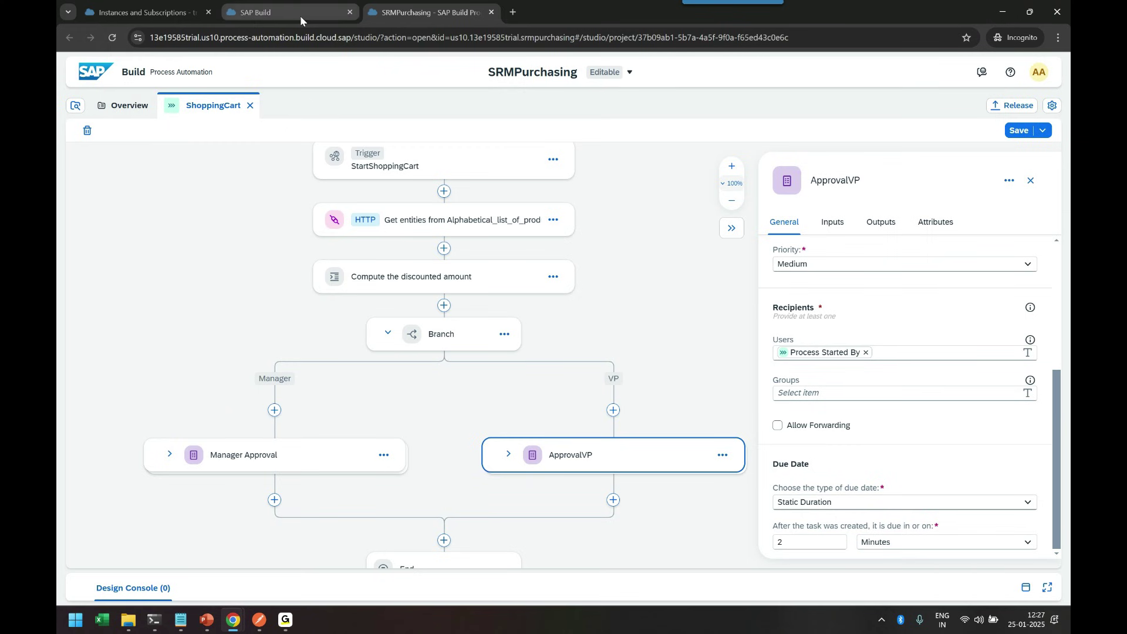
left_click(276, 17)
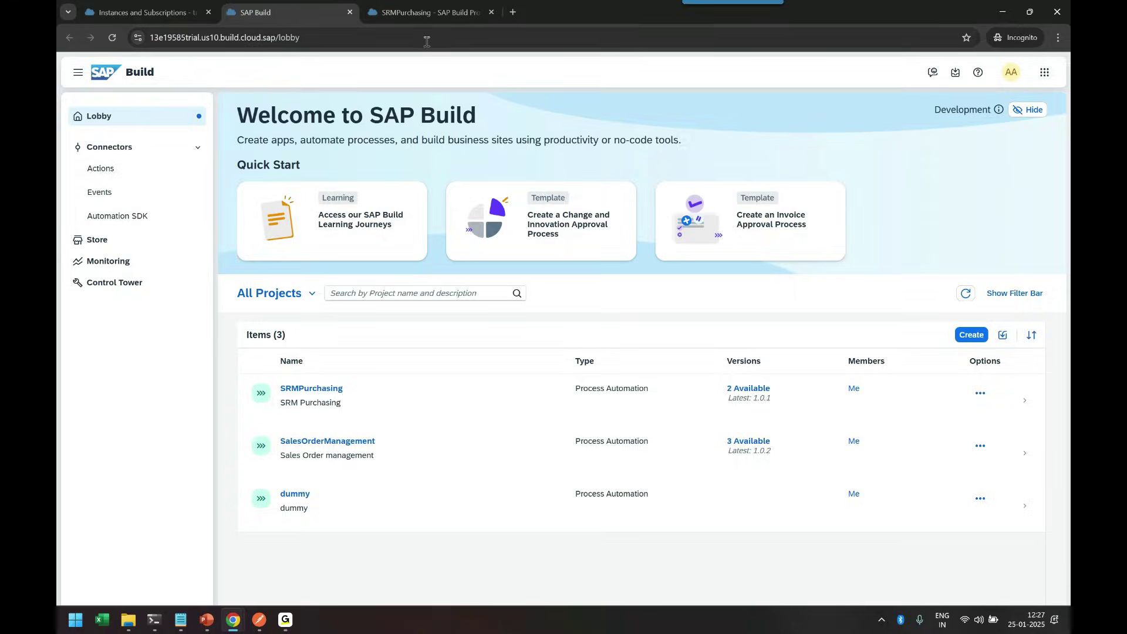
left_click(956, 73)
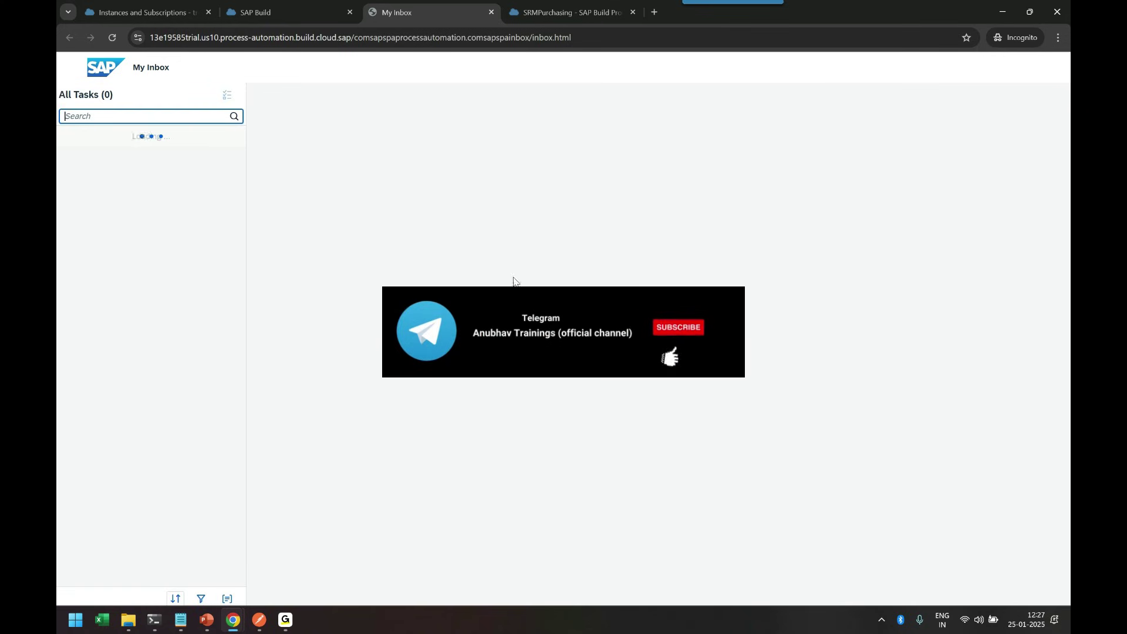
- Open the manager's shopping cart approval request and check its total amount, requested discount and final amount
left_click(189, 234)
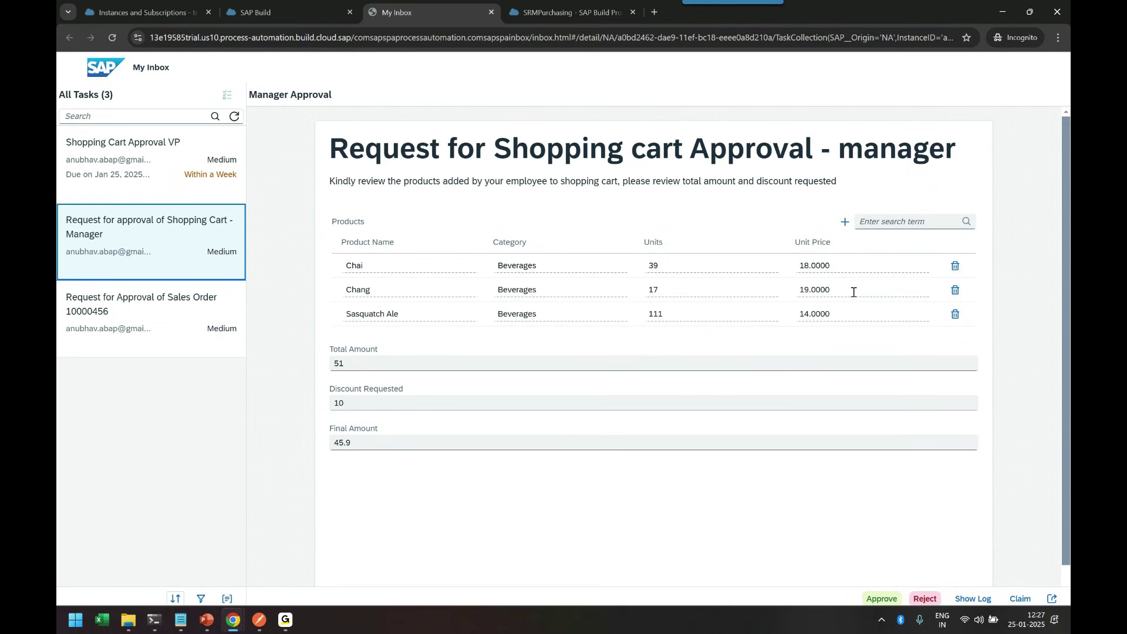
left_click_drag(353, 364, 326, 367)
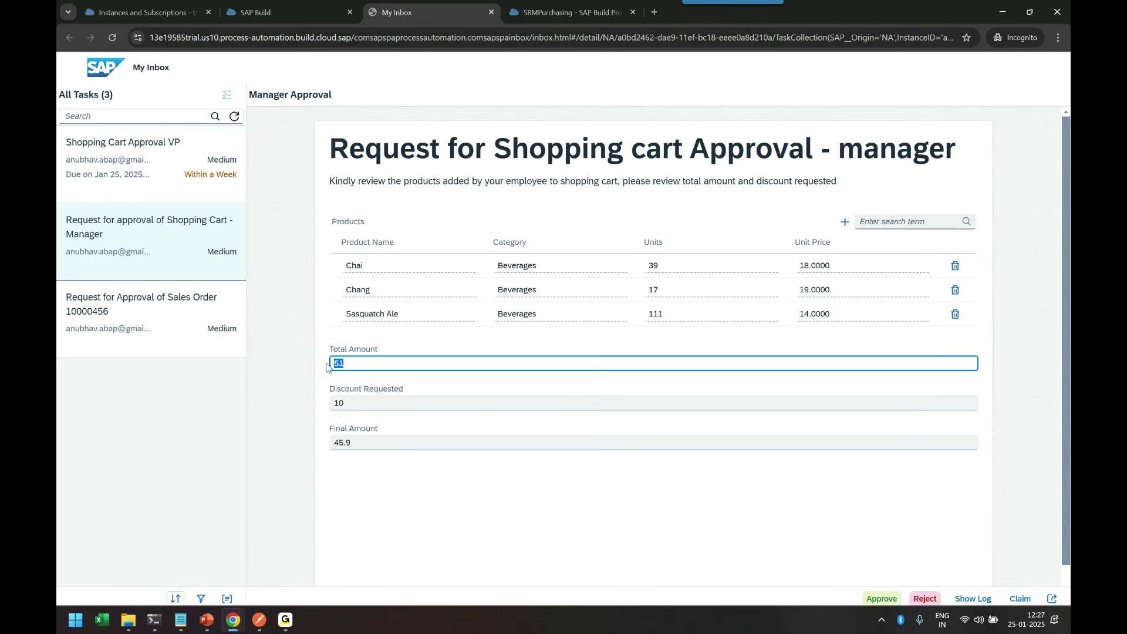
left_click_drag(347, 403, 324, 406)
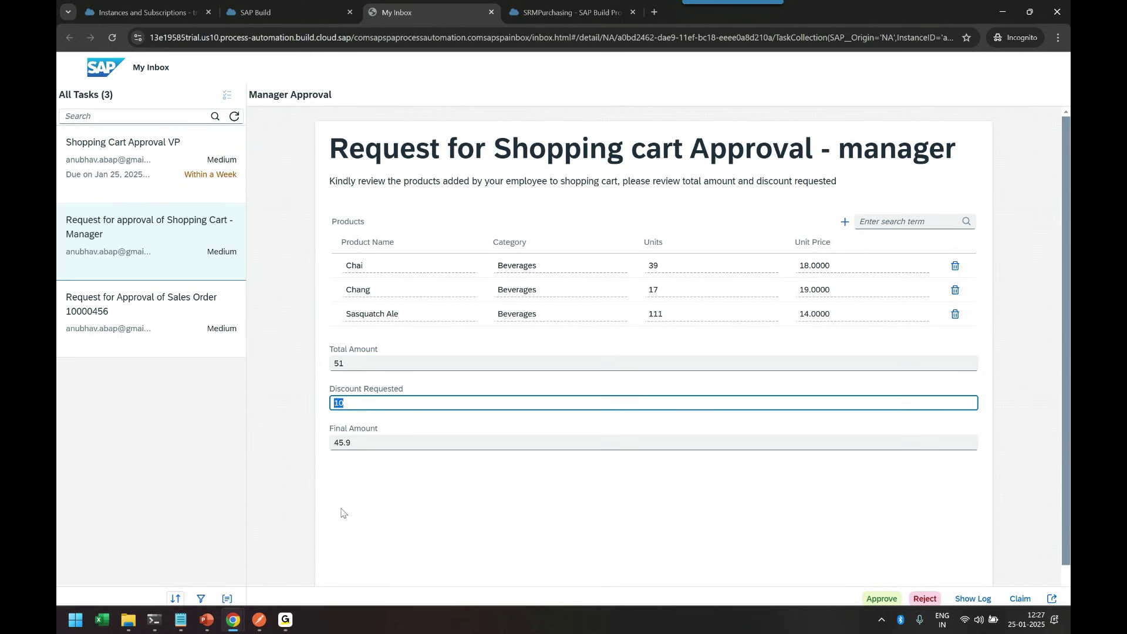
left_click_drag(353, 445, 324, 445)
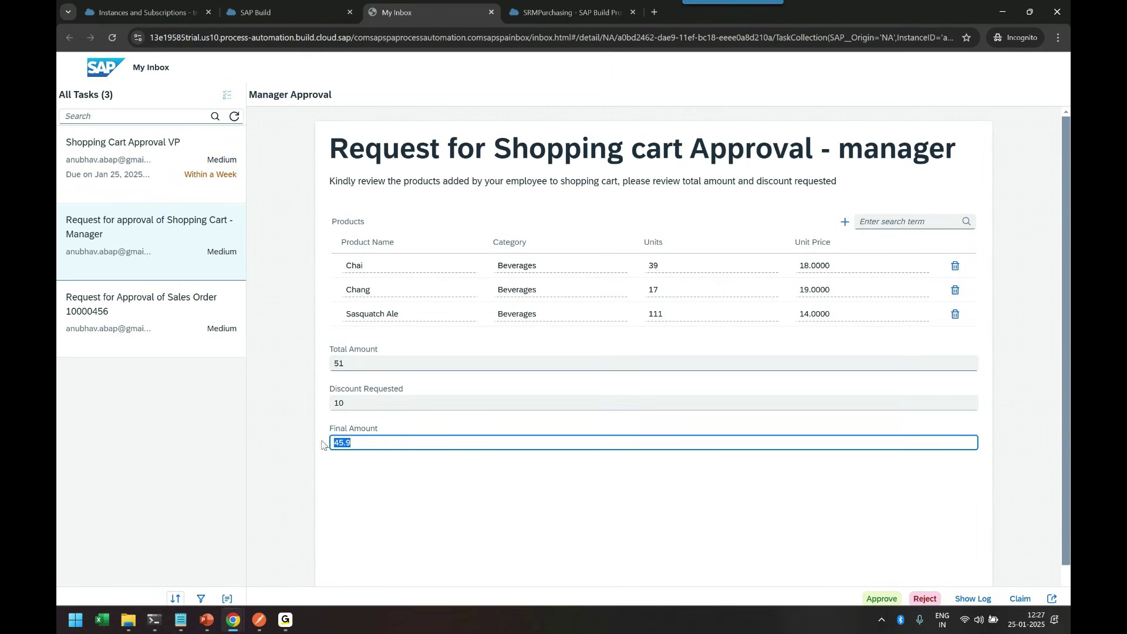
left_click(393, 515)
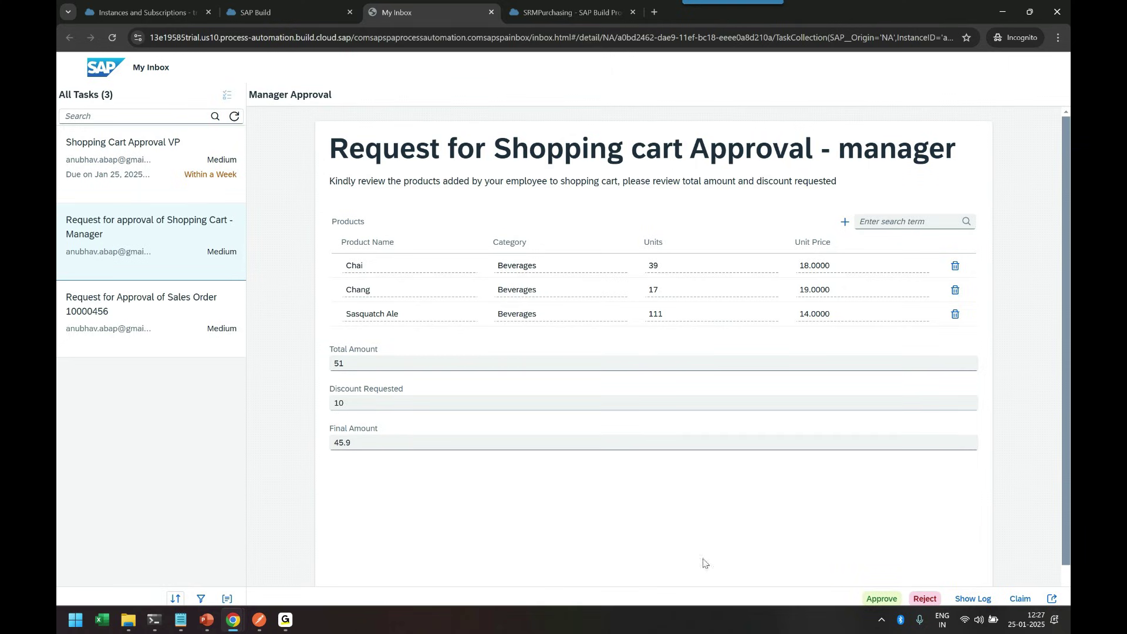
- Open the Shopping Cart Approval VP task and review its products, amounts and processing condition
left_click(146, 168)
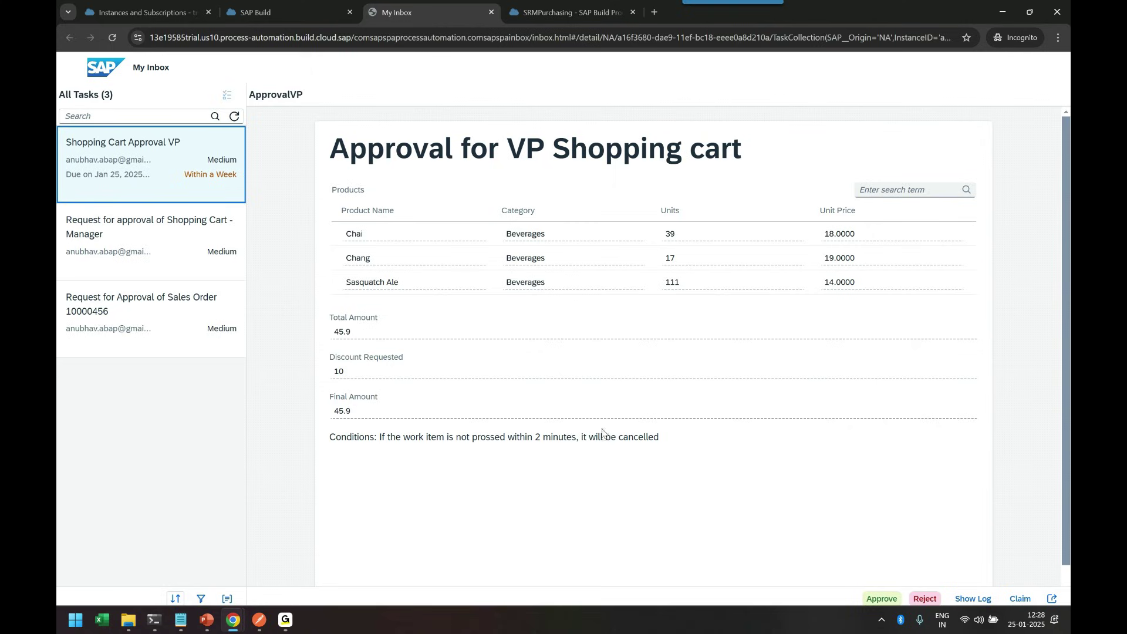
left_click(987, 486)
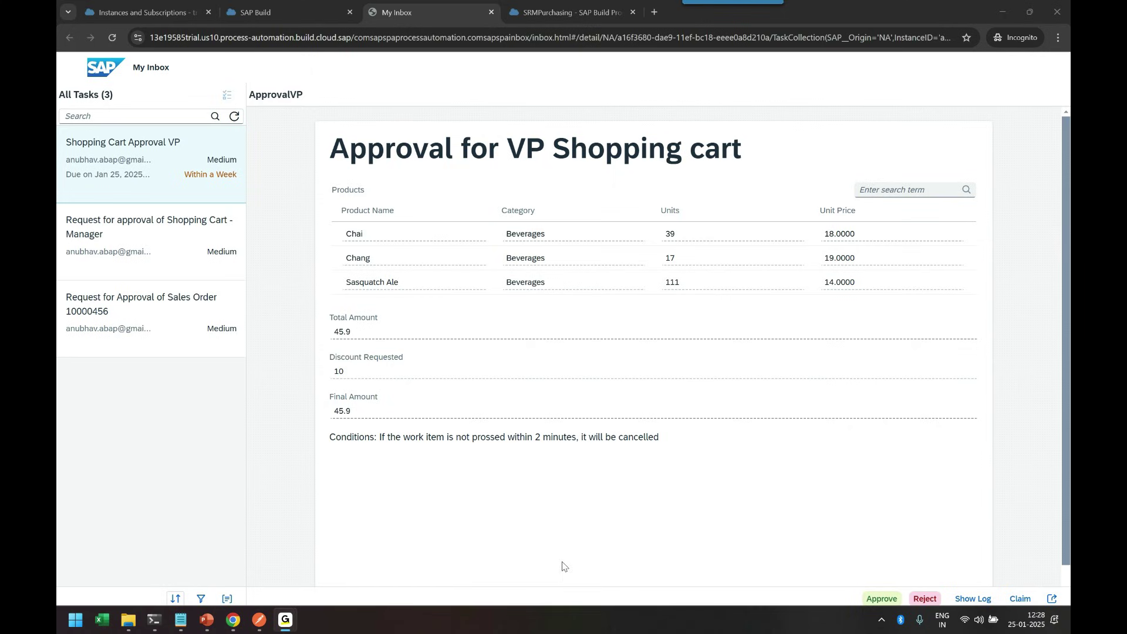